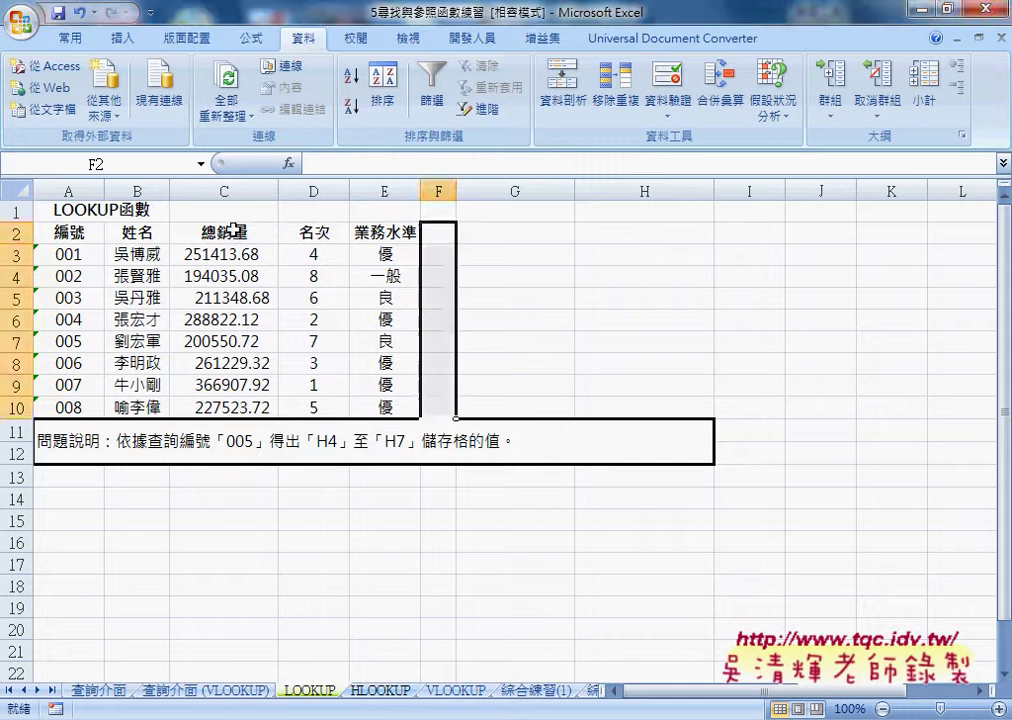
Step: Delete the LOOKUP函數 title row so the 編號–業務水準 headers start in row 1
{"action": "left_click", "coordinate": [237, 233]}
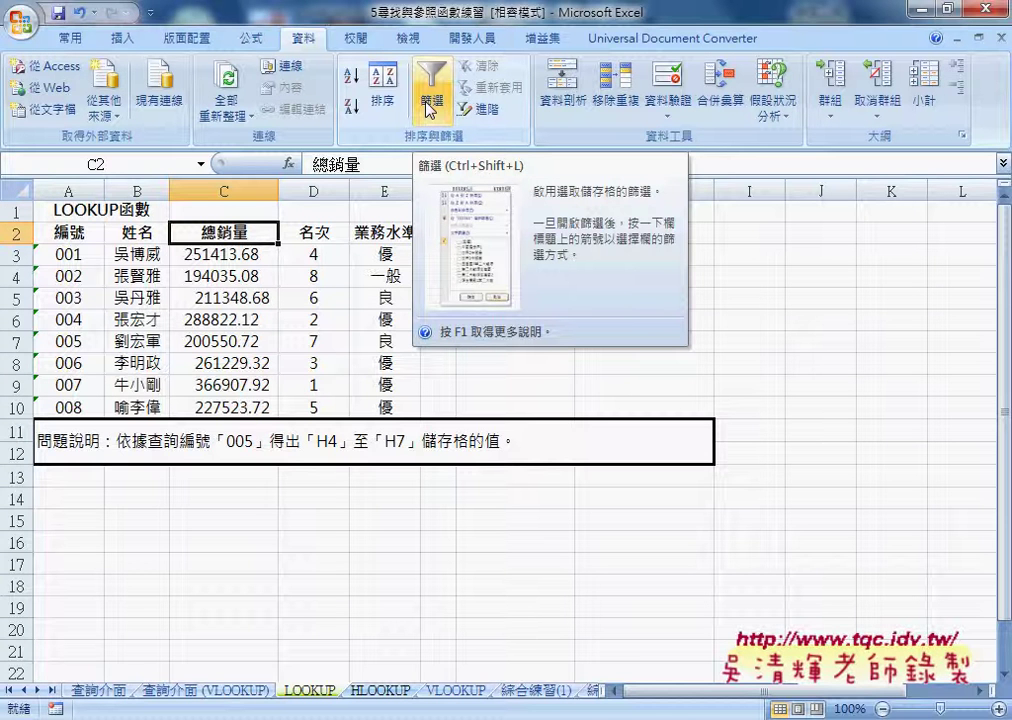
{"action": "left_click", "coordinate": [429, 105]}
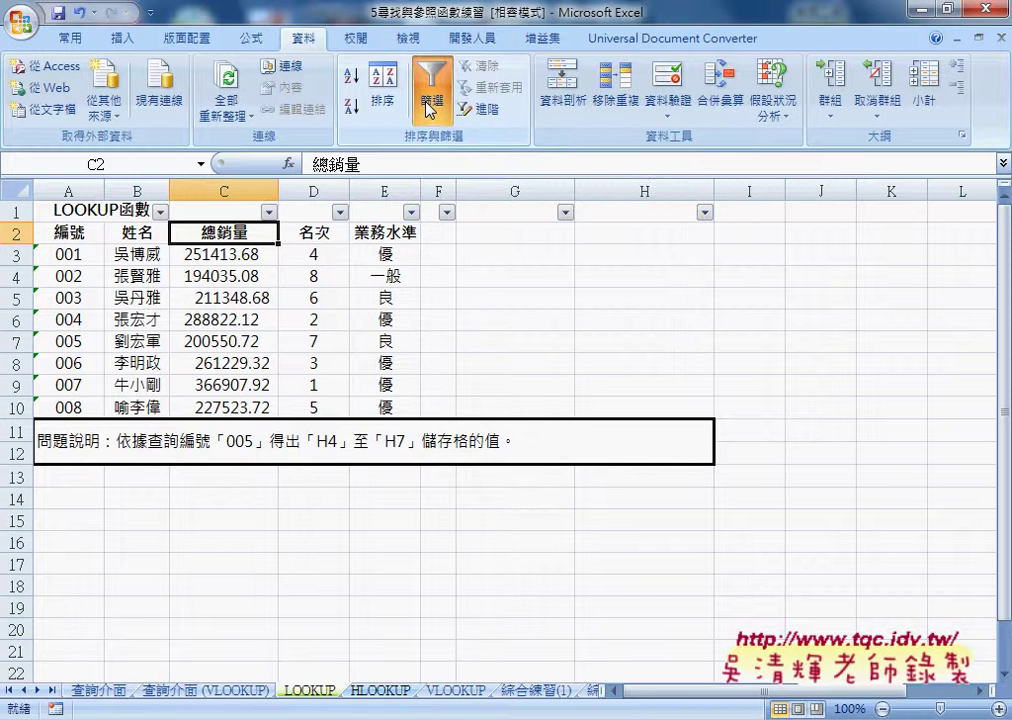
{"action": "left_click", "coordinate": [429, 105]}
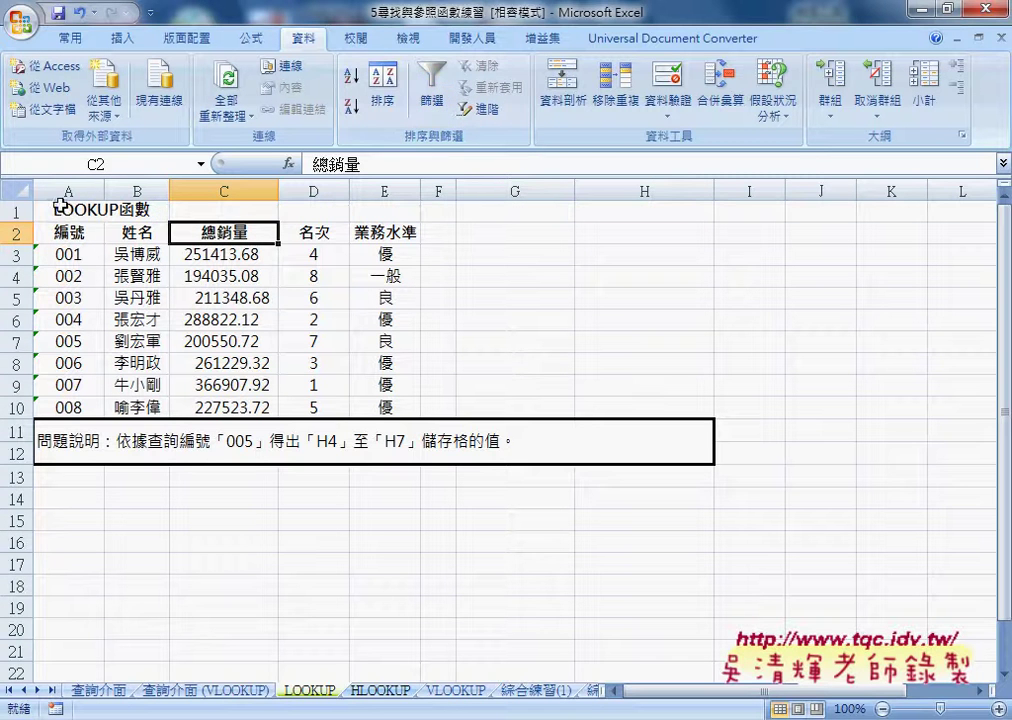
{"action": "left_click", "coordinate": [13, 211]}
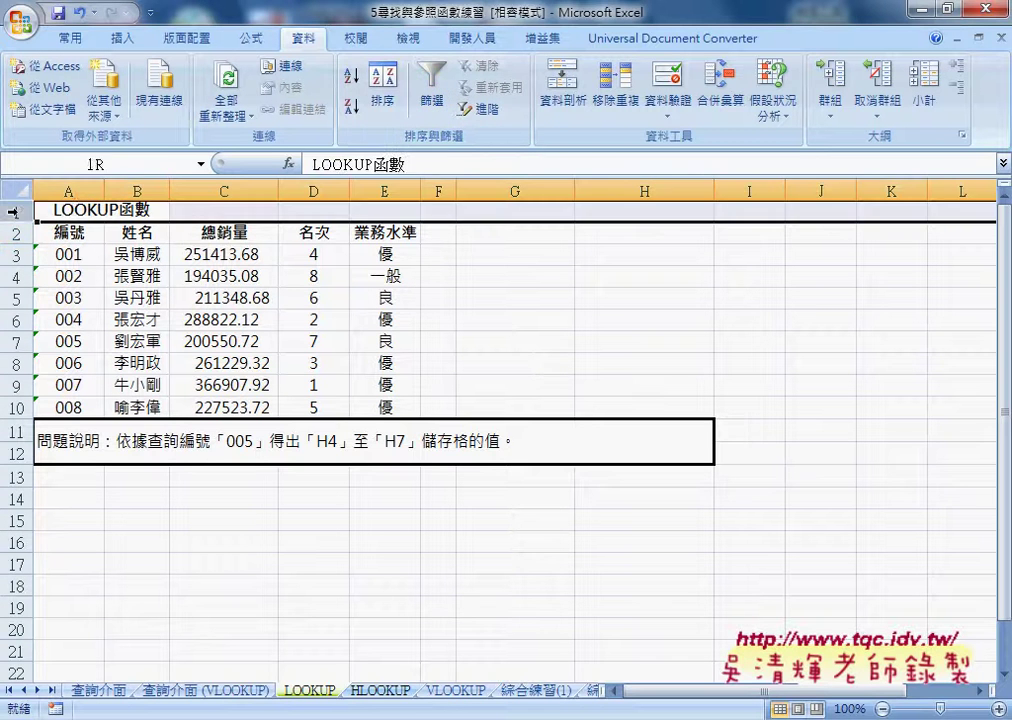
{"action": "right_click", "coordinate": [204, 211]}
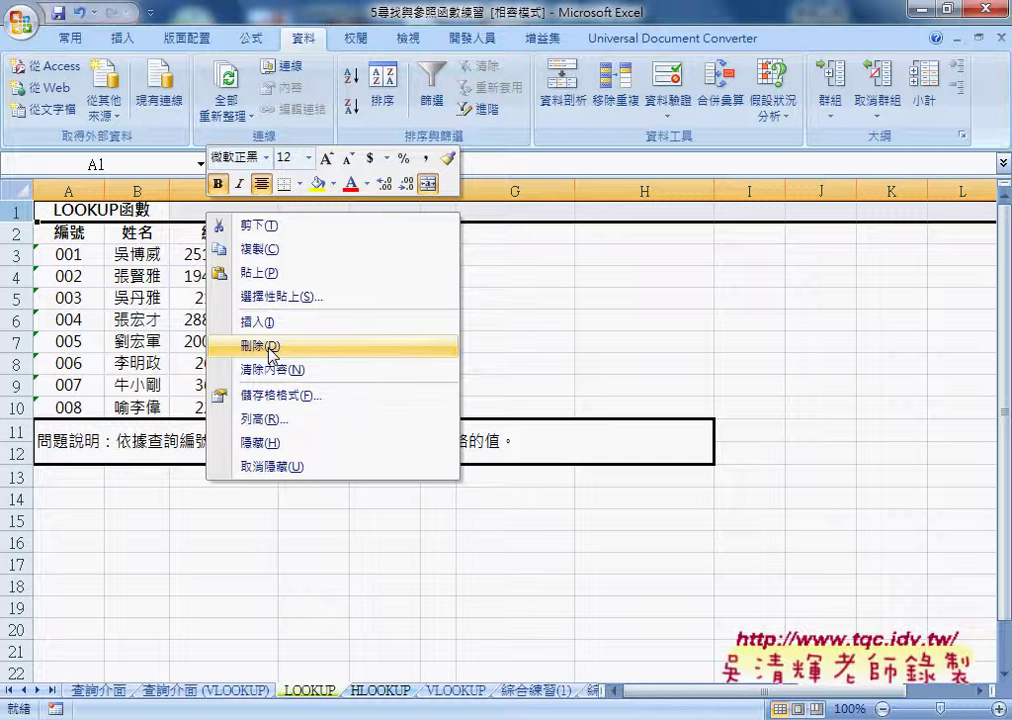
{"action": "left_click", "coordinate": [268, 347]}
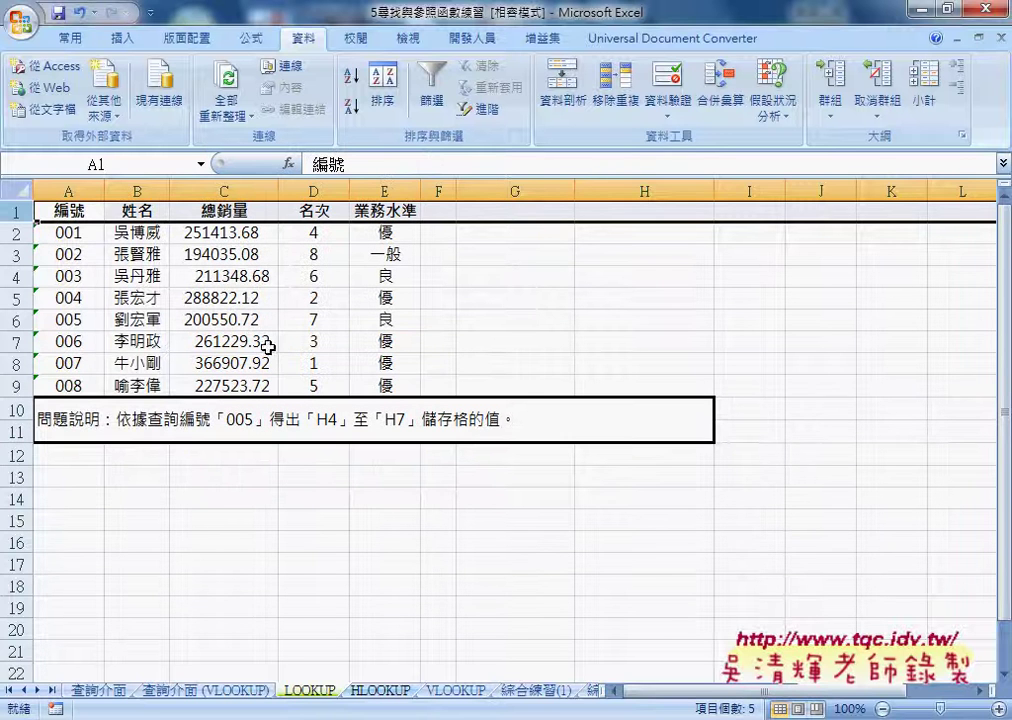
Step: Enable AutoFilter on the row-1 headers and view the 編號 then 姓名 column filter options
{"action": "left_click", "coordinate": [240, 212]}
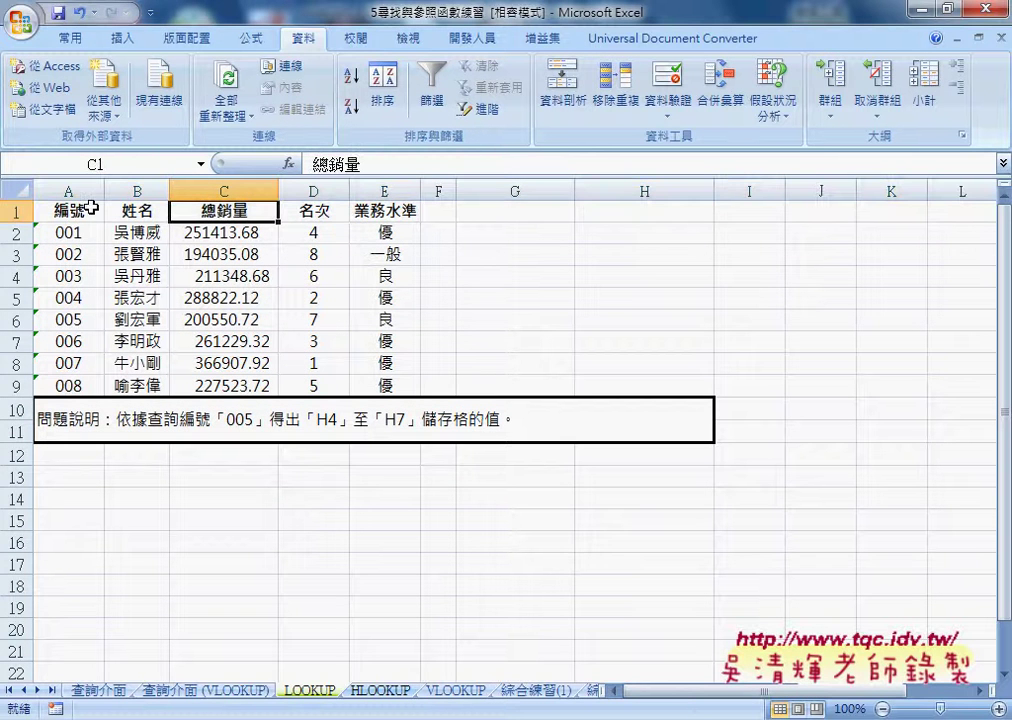
{"action": "left_click", "coordinate": [427, 98]}
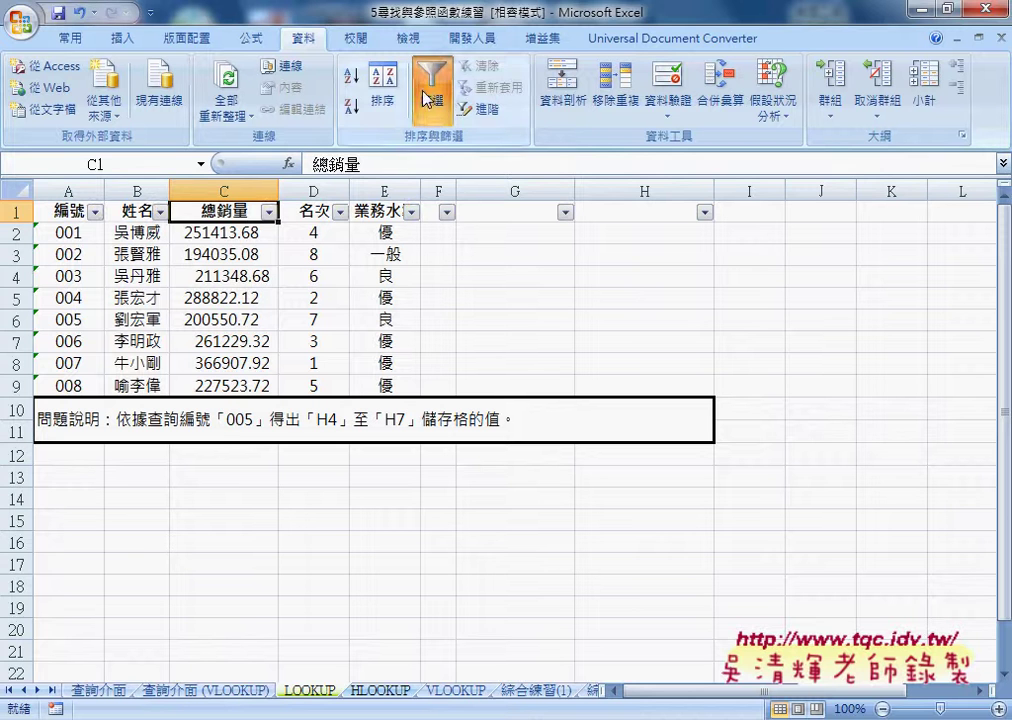
{"action": "left_click", "coordinate": [95, 212]}
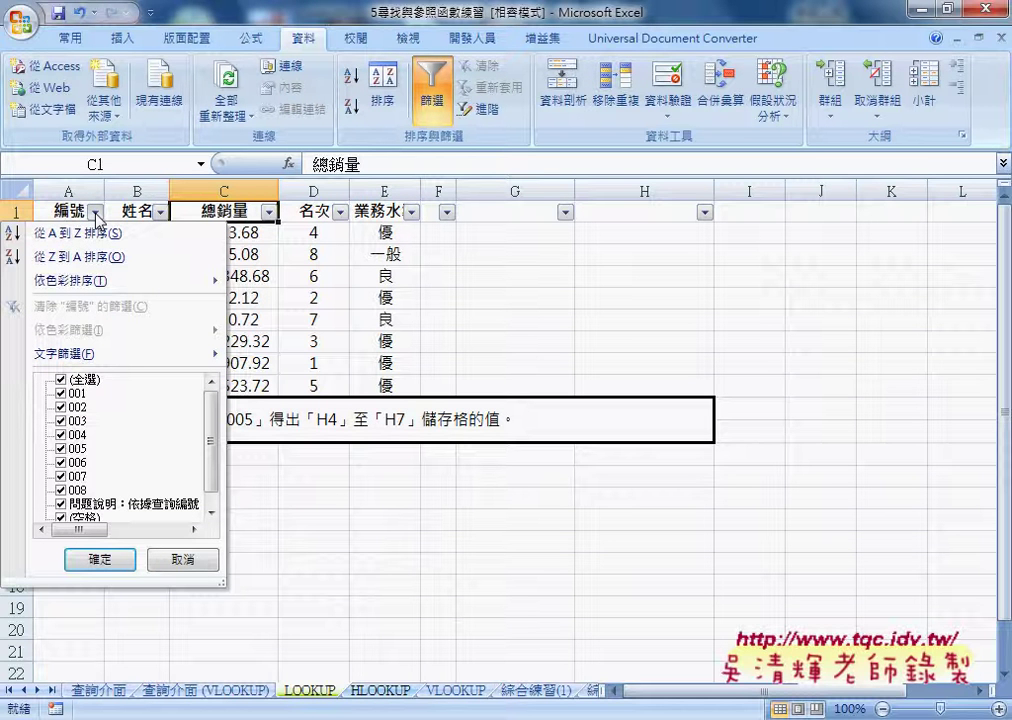
{"action": "mouse_move", "coordinate": [100, 357]}
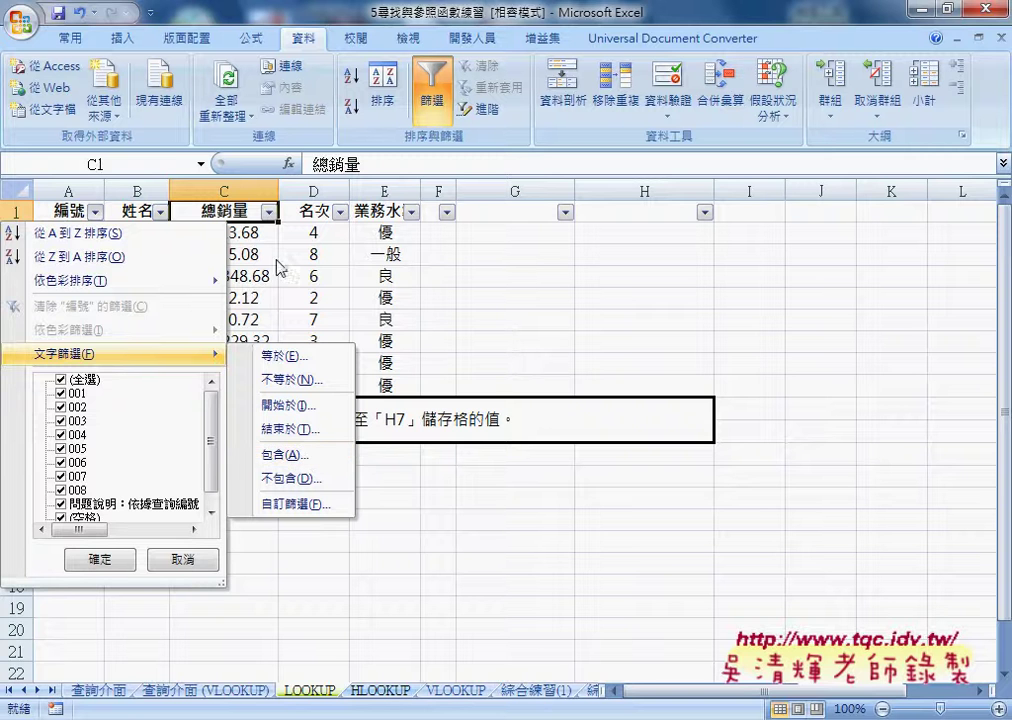
{"action": "left_click", "coordinate": [268, 211]}
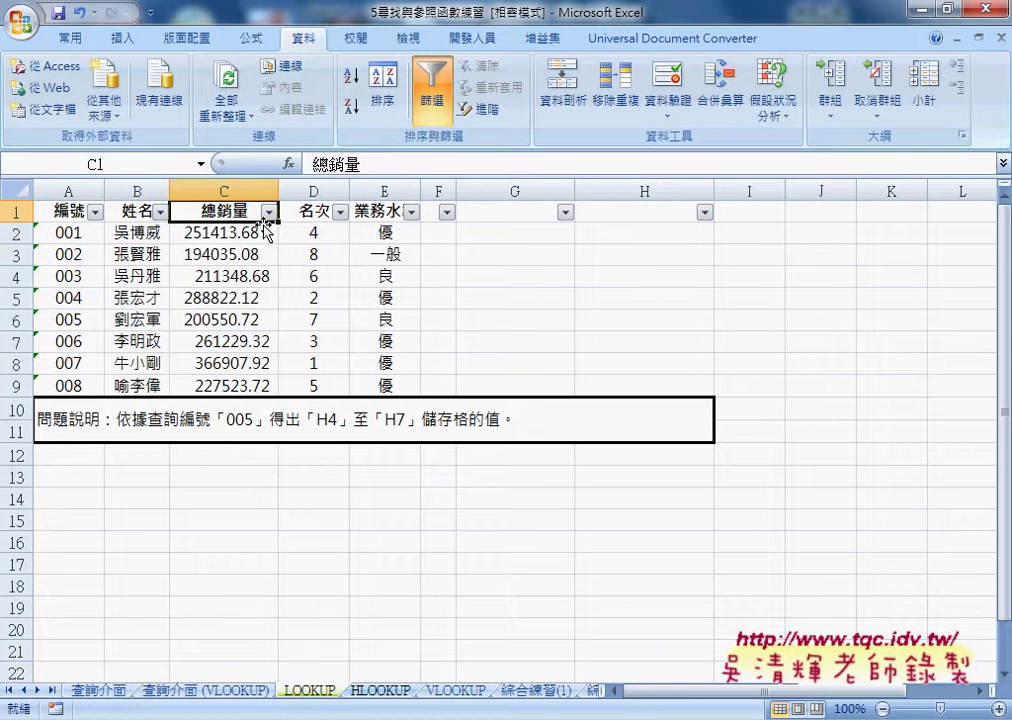
{"action": "left_click", "coordinate": [160, 211]}
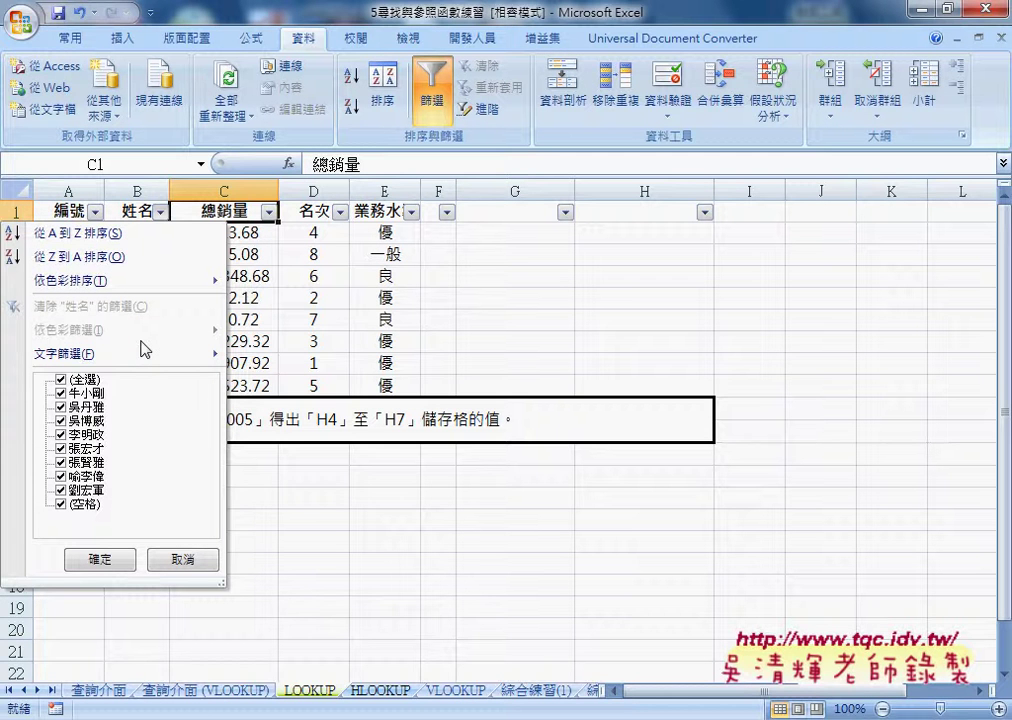
Step: Browse the 姓名 text filters and 總銷量 number filters, closing them without applying any filter
{"action": "mouse_move", "coordinate": [148, 360]}
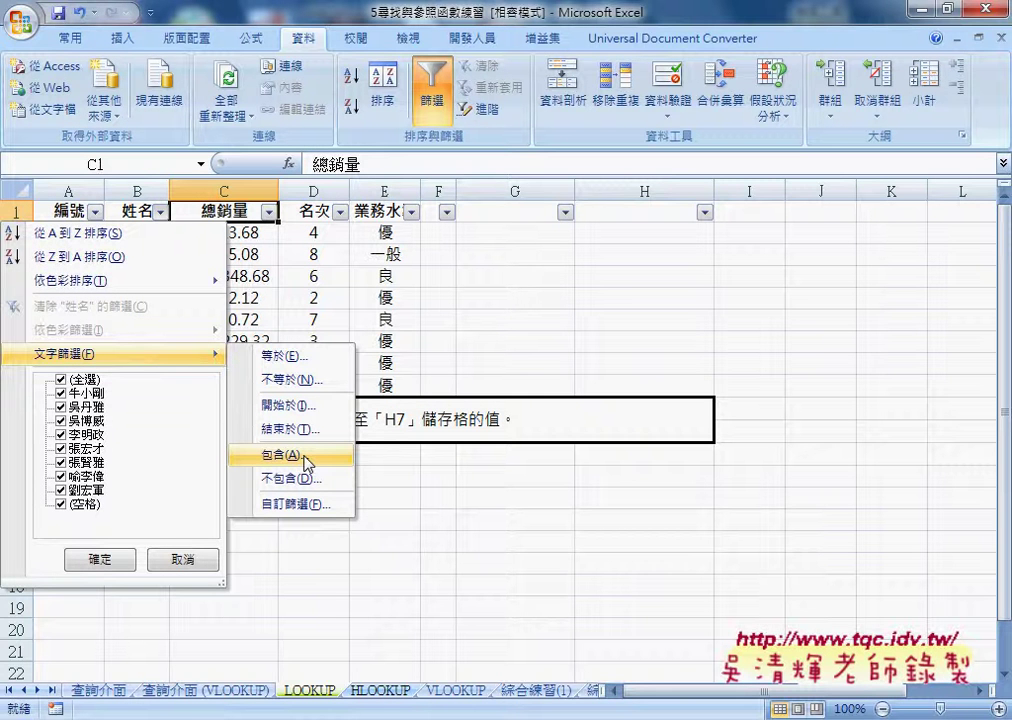
{"action": "left_click", "coordinate": [272, 211]}
{"action": "left_click", "coordinate": [272, 211]}
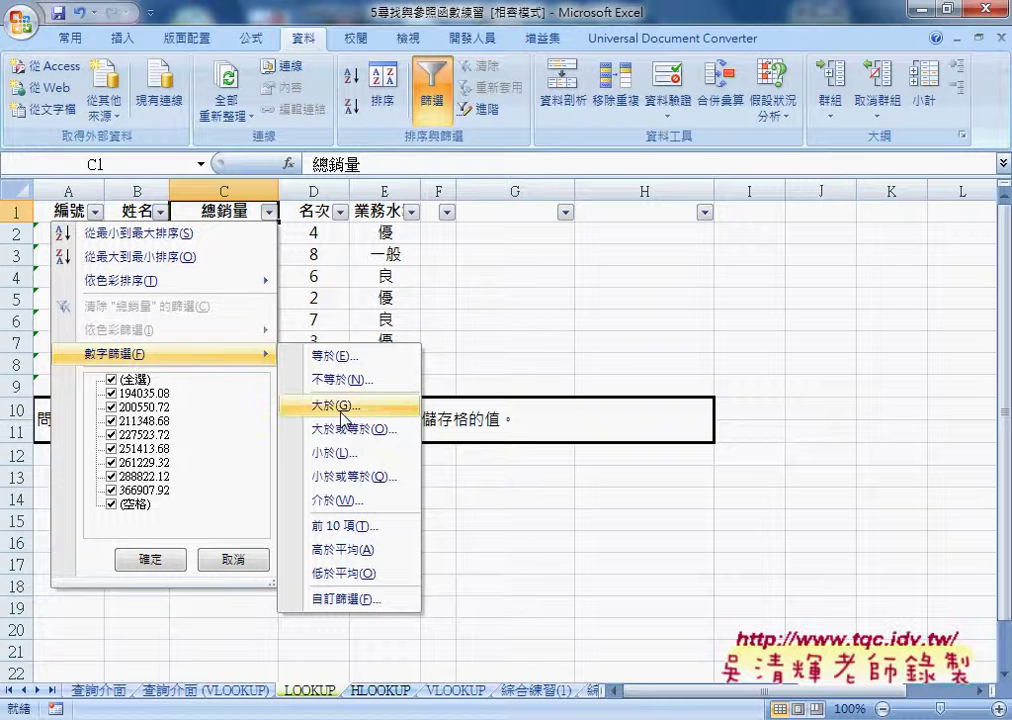
{"action": "left_click", "coordinate": [333, 232]}
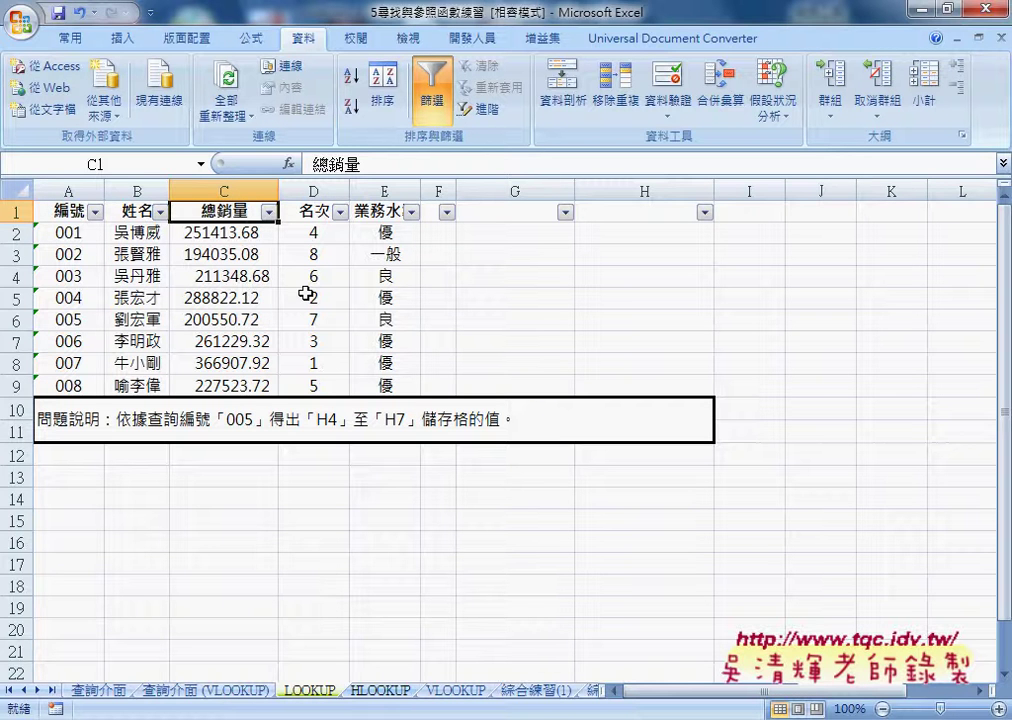
Step: Turn off the table filters and clear the MATCH formula from C3 on the 查詢介面 (VLOOKUP) sheet
{"action": "left_click", "coordinate": [432, 88]}
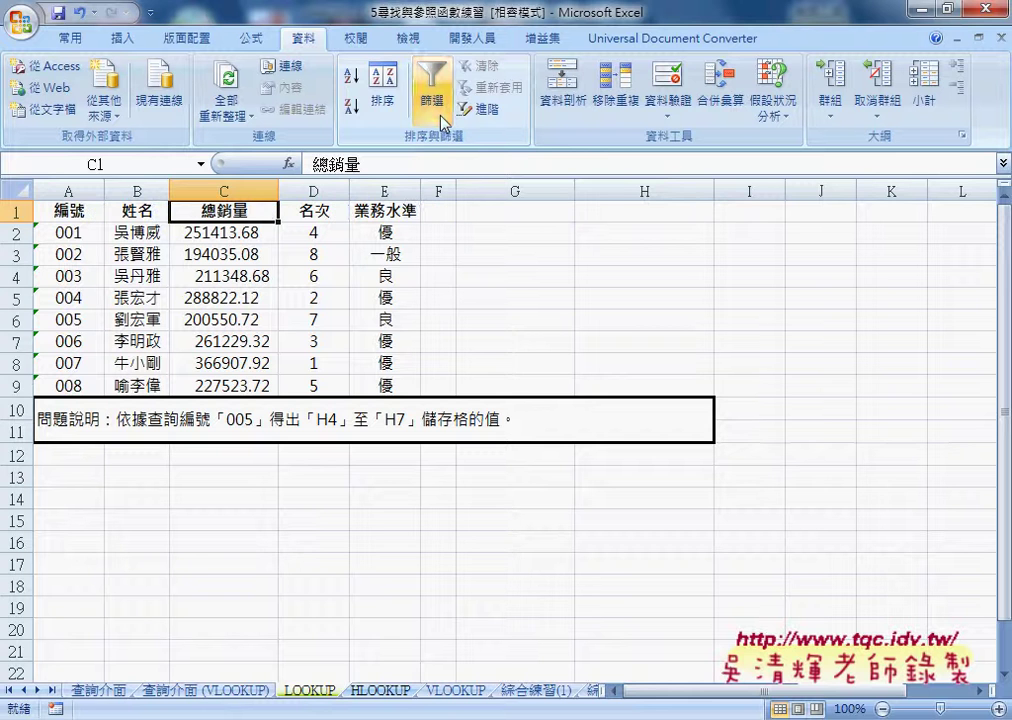
{"action": "left_click", "coordinate": [100, 691]}
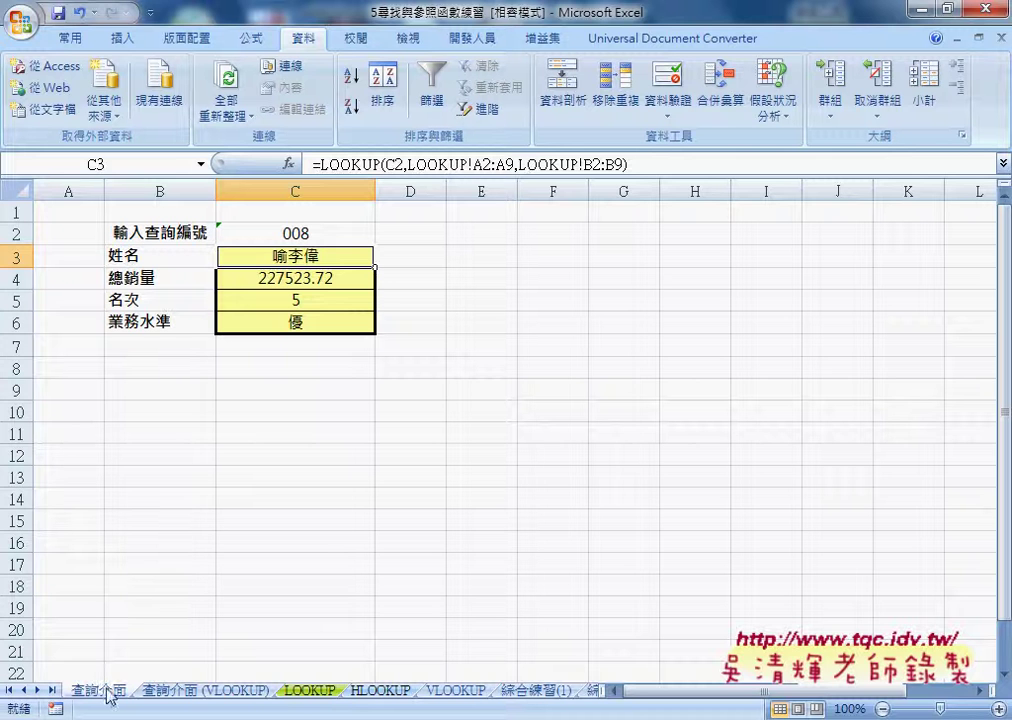
{"action": "left_click_drag", "start_coordinate": [108, 693], "coordinate": [176, 683]}
{"action": "left_click", "coordinate": [236, 695]}
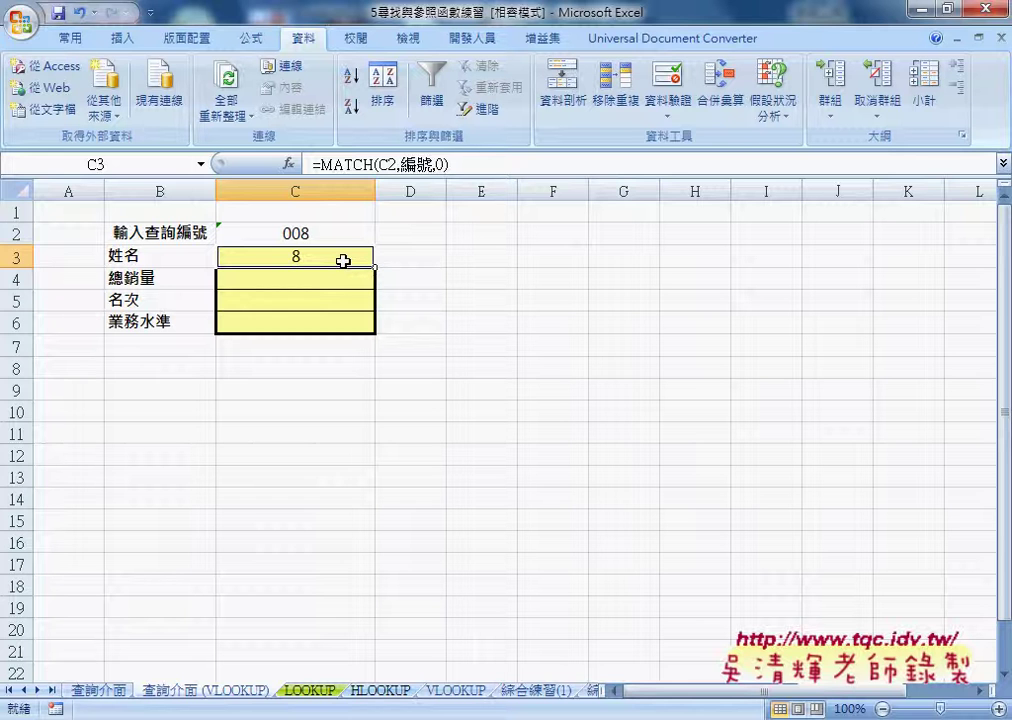
{"action": "key", "text": "Delete"}
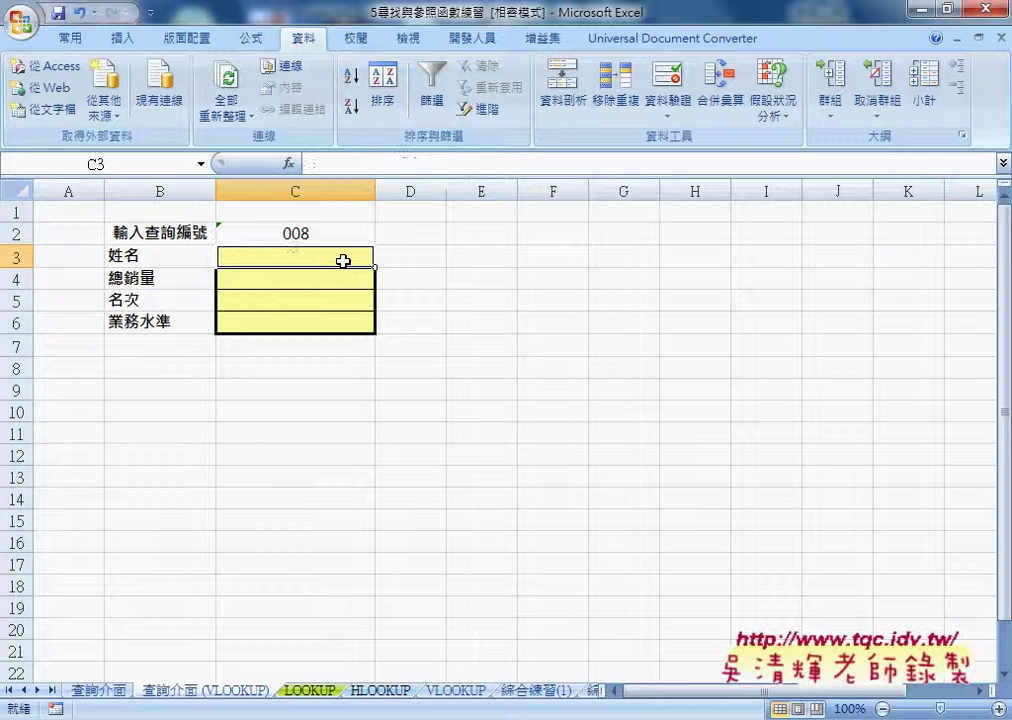
Step: Check cells C2 and C3, then return to the LOOKUP data sheet
{"action": "left_click", "coordinate": [335, 236]}
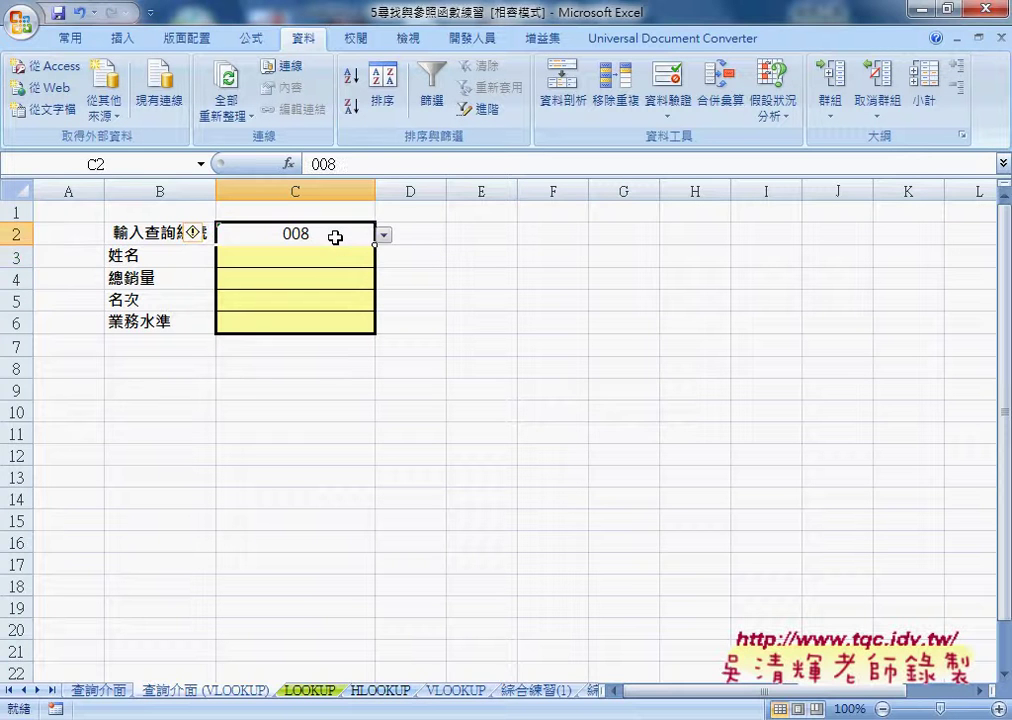
{"action": "left_click", "coordinate": [333, 255]}
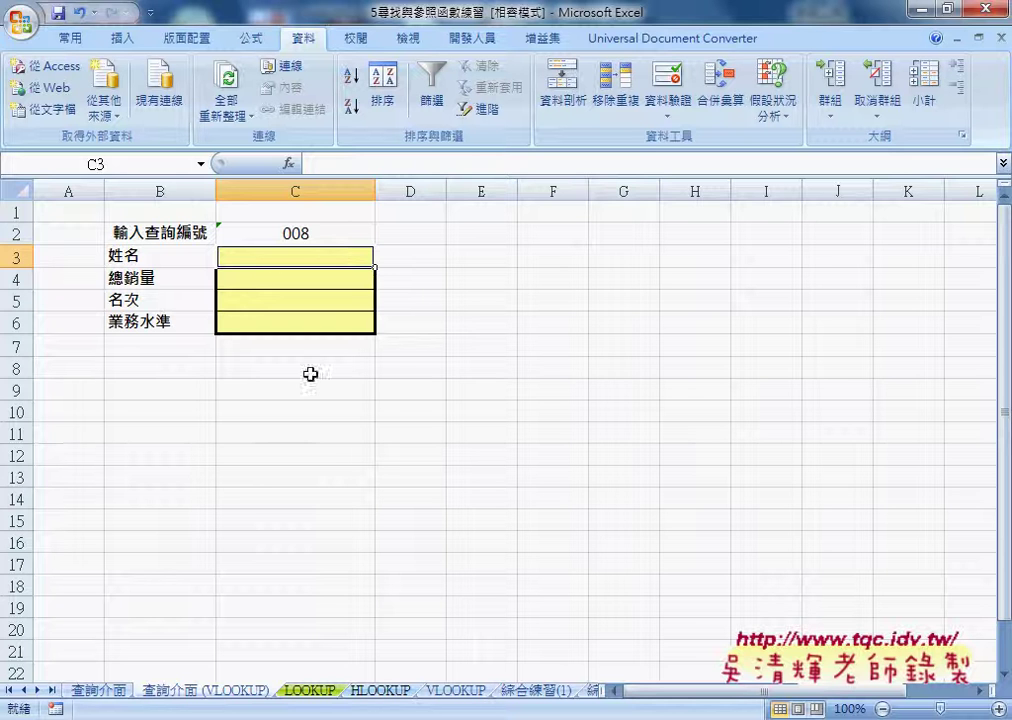
{"action": "left_click", "coordinate": [311, 691]}
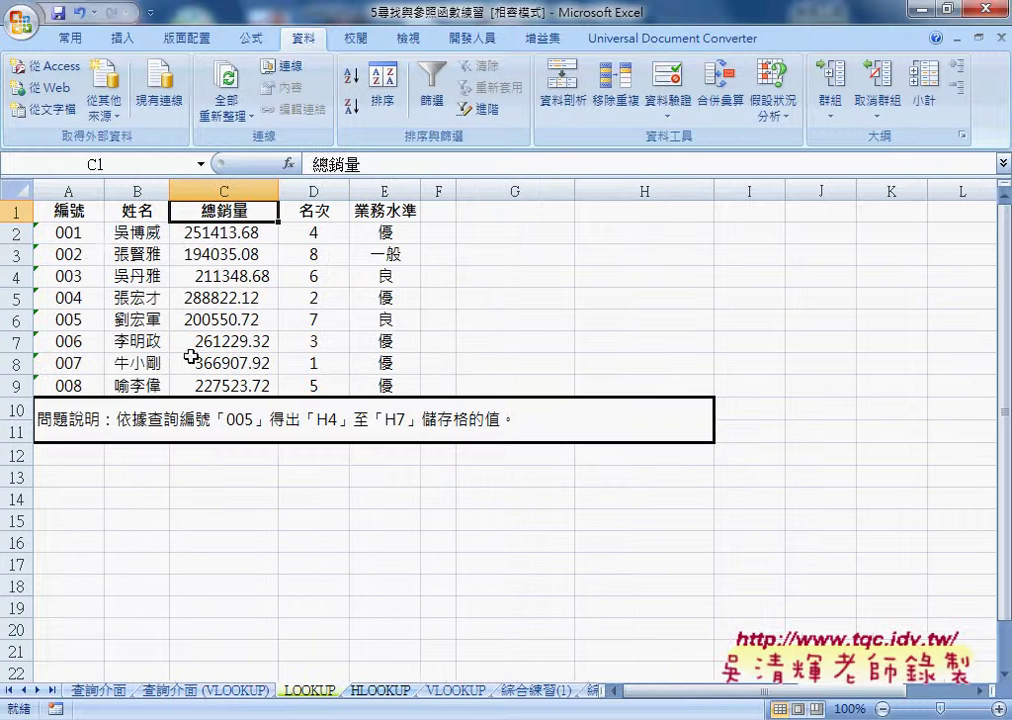
{"action": "left_click_drag", "start_coordinate": [84, 233], "coordinate": [406, 377]}
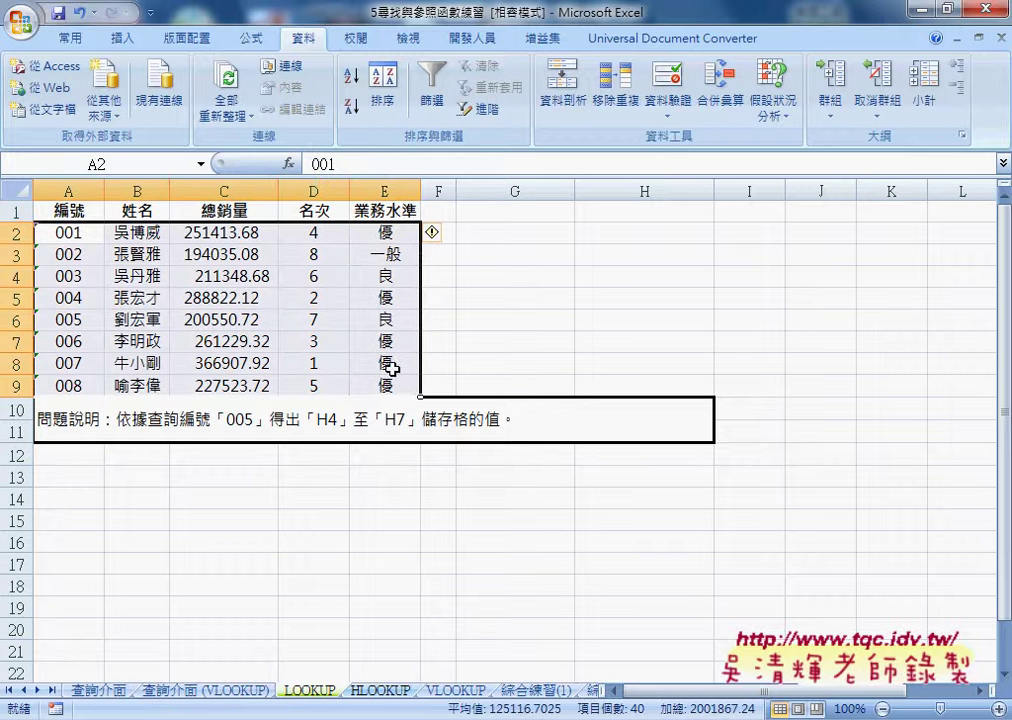
{"action": "mouse_move", "coordinate": [80, 234]}
{"action": "left_mouse_down"}
{"action": "mouse_move", "coordinate": [163, 282]}
{"action": "mouse_move", "coordinate": [389, 379]}
{"action": "left_mouse_up"}
{"action": "mouse_move", "coordinate": [70, 233]}
{"action": "left_mouse_down"}
{"action": "mouse_move", "coordinate": [258, 342]}
{"action": "mouse_move", "coordinate": [389, 382]}
{"action": "left_mouse_up"}
{"action": "left_click_drag", "start_coordinate": [84, 230], "coordinate": [368, 378]}
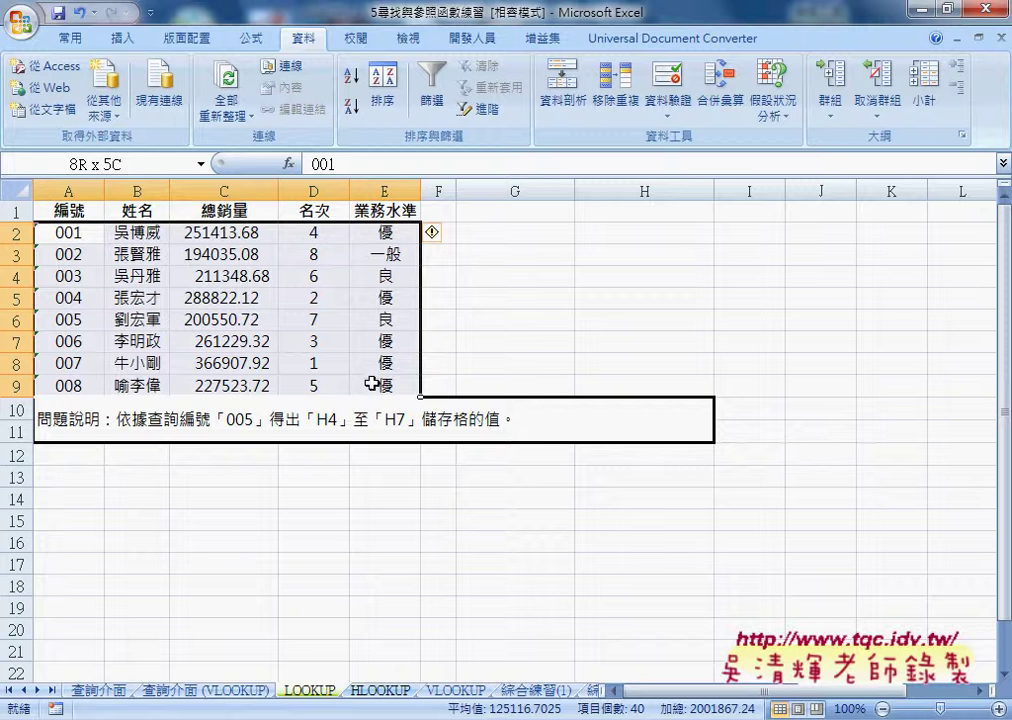
{"action": "double_click", "coordinate": [313, 690]}
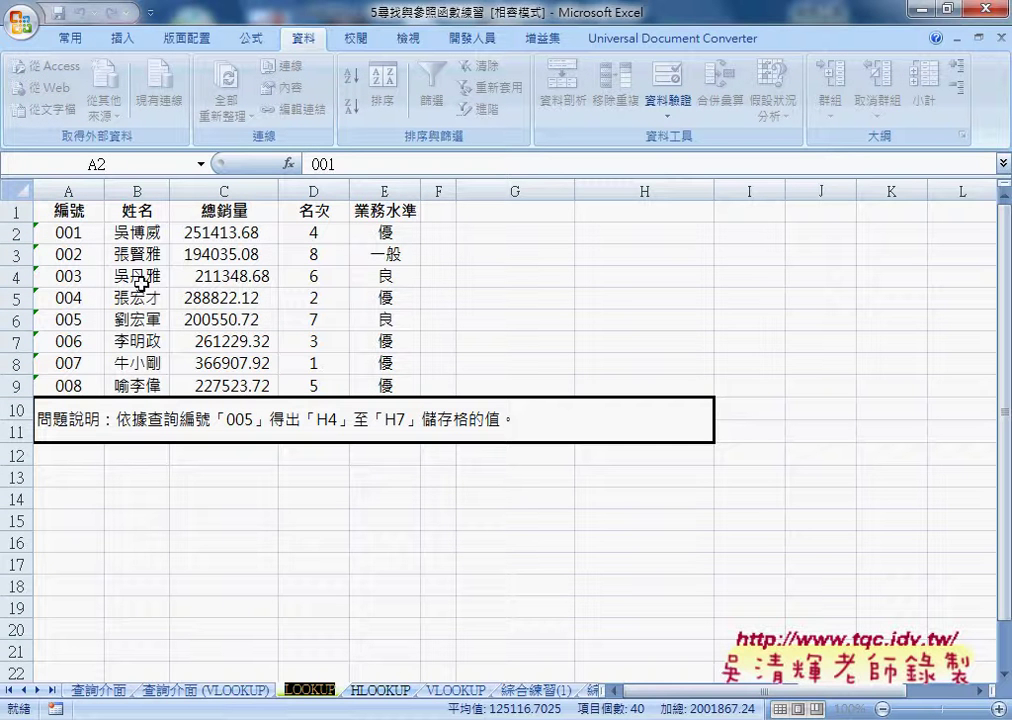
{"action": "left_click_drag", "start_coordinate": [68, 232], "coordinate": [384, 387]}
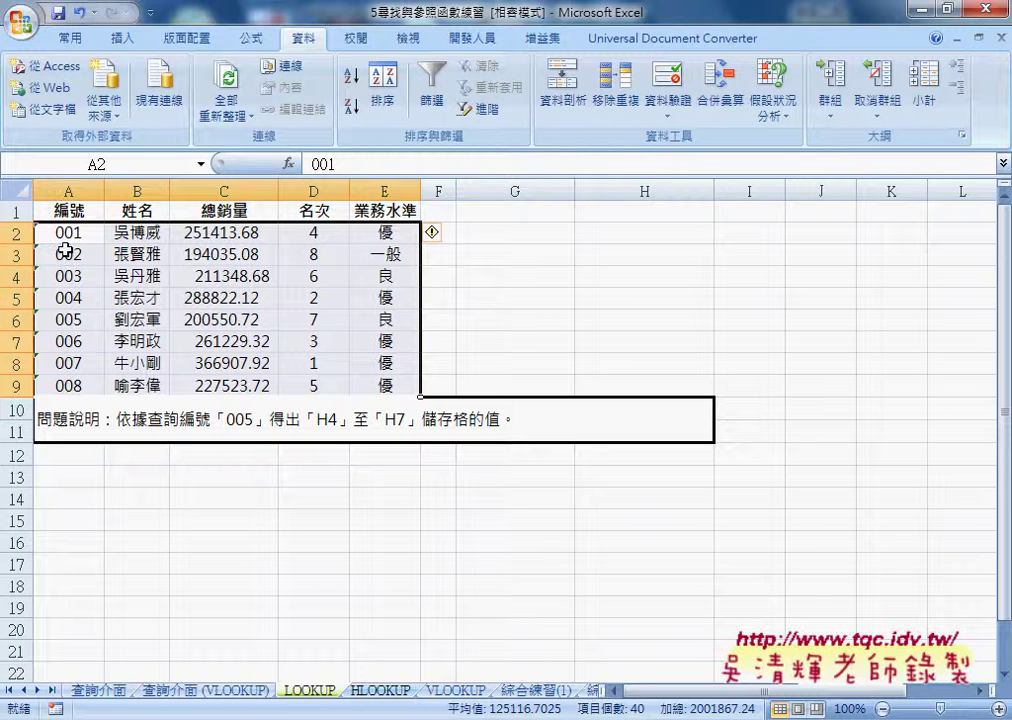
Step: Define the name LOOKUP for the range =LOOKUP!$A$2:$E$9
{"action": "left_click", "coordinate": [250, 40]}
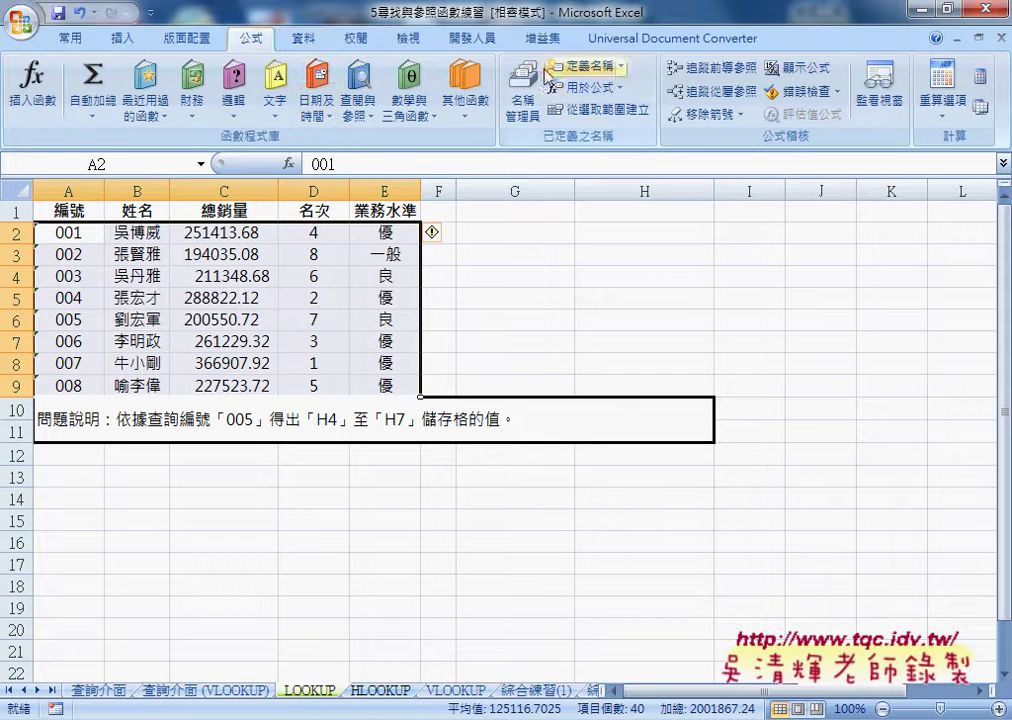
{"action": "left_click", "coordinate": [583, 66]}
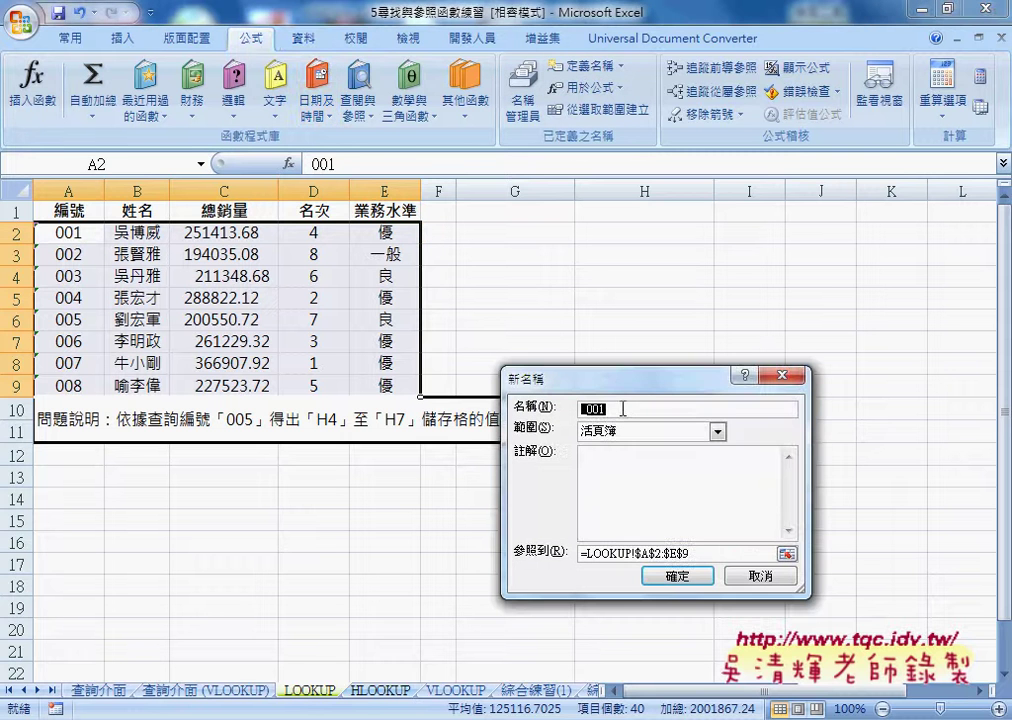
{"action": "type", "text": "LOOKUP"}
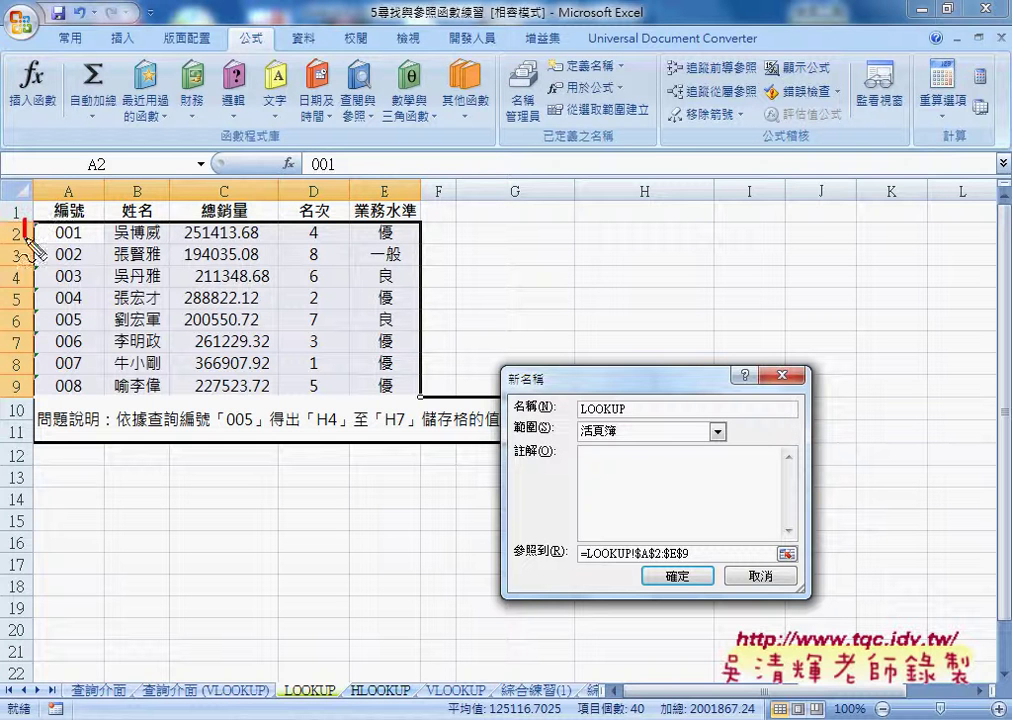
{"action": "left_click_drag", "start_coordinate": [30, 240], "coordinate": [25, 350]}
{"action": "mouse_move", "coordinate": [45, 213]}
{"action": "left_mouse_down"}
{"action": "mouse_move", "coordinate": [300, 225]}
{"action": "mouse_move", "coordinate": [385, 375]}
{"action": "left_mouse_up"}
{"action": "left_click_drag", "start_coordinate": [92, 383], "coordinate": [318, 400]}
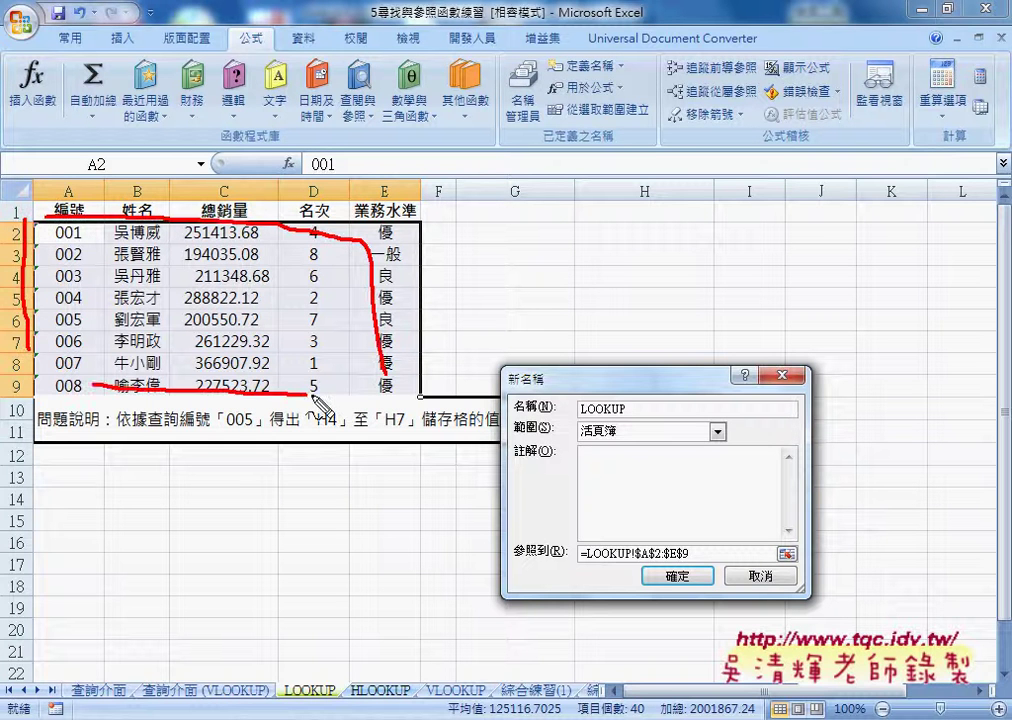
{"action": "left_click_drag", "start_coordinate": [383, 327], "coordinate": [625, 408]}
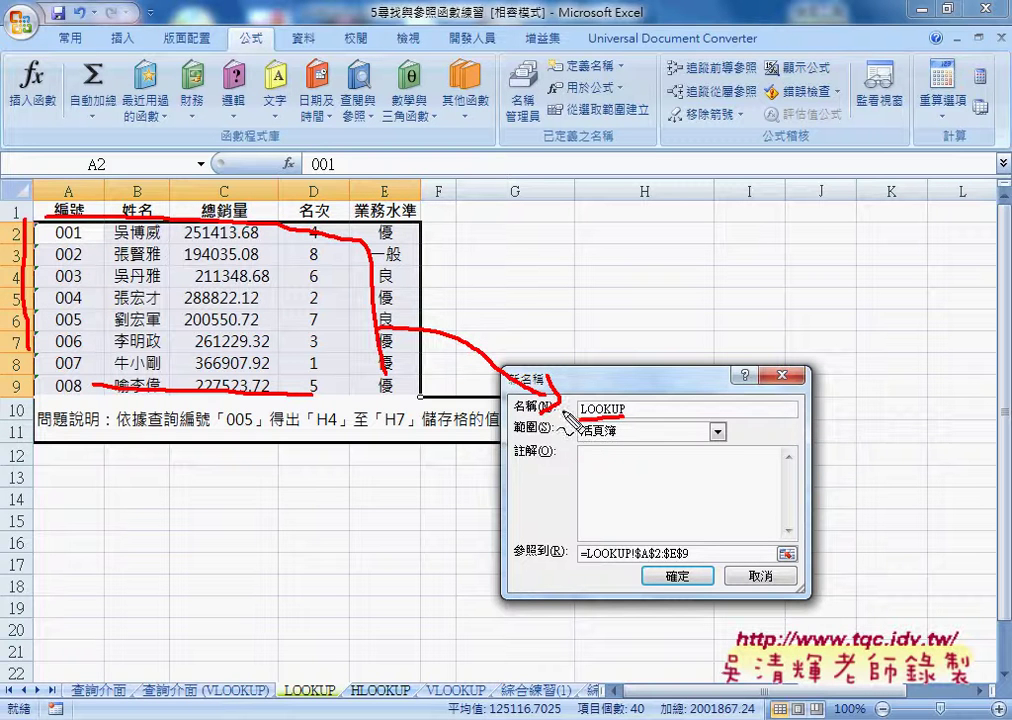
{"action": "key", "text": "Escape"}
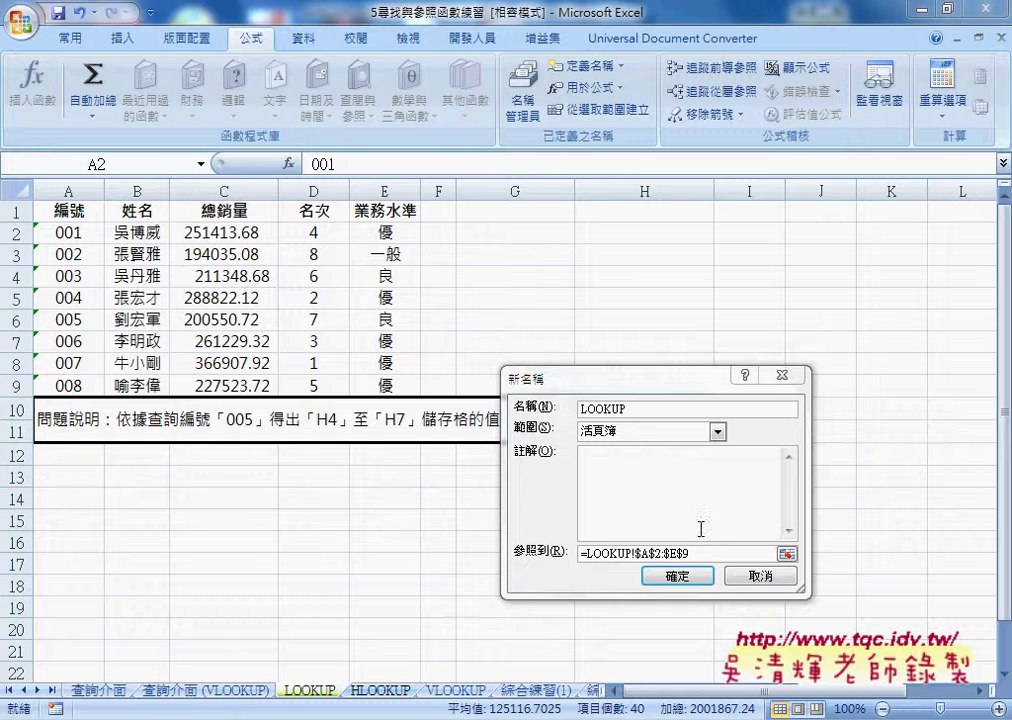
{"action": "left_click", "coordinate": [677, 576]}
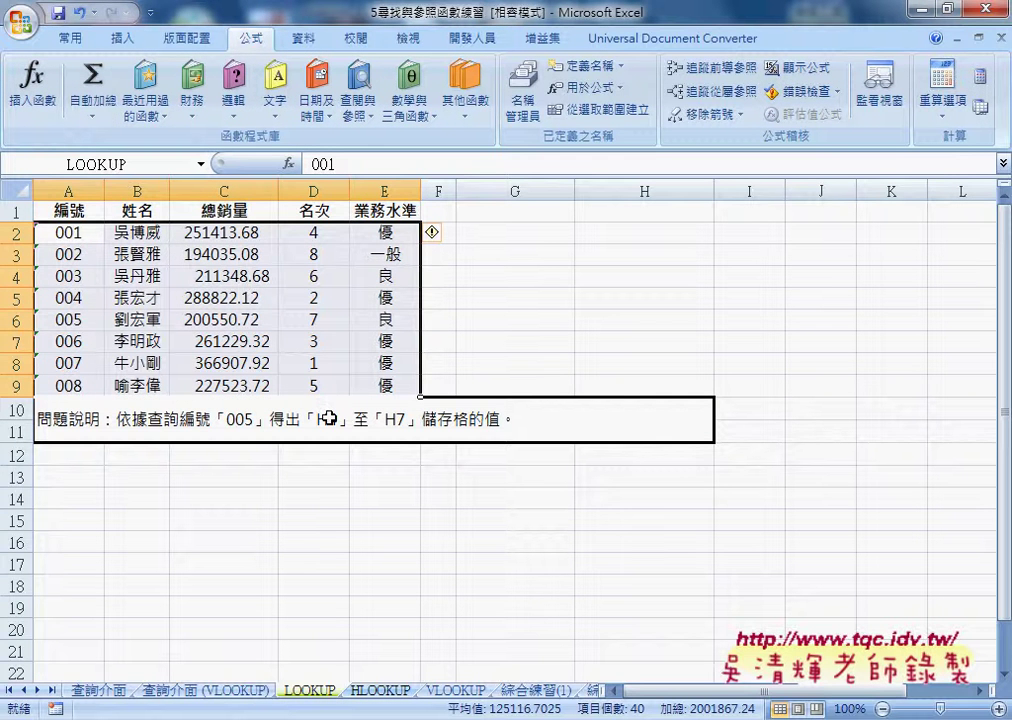
Step: Reselect A2:E9 to verify it shows the name LOOKUP, then go to the 查詢介面 (VLOOKUP) sheet
{"action": "left_click_drag", "start_coordinate": [62, 233], "coordinate": [371, 391]}
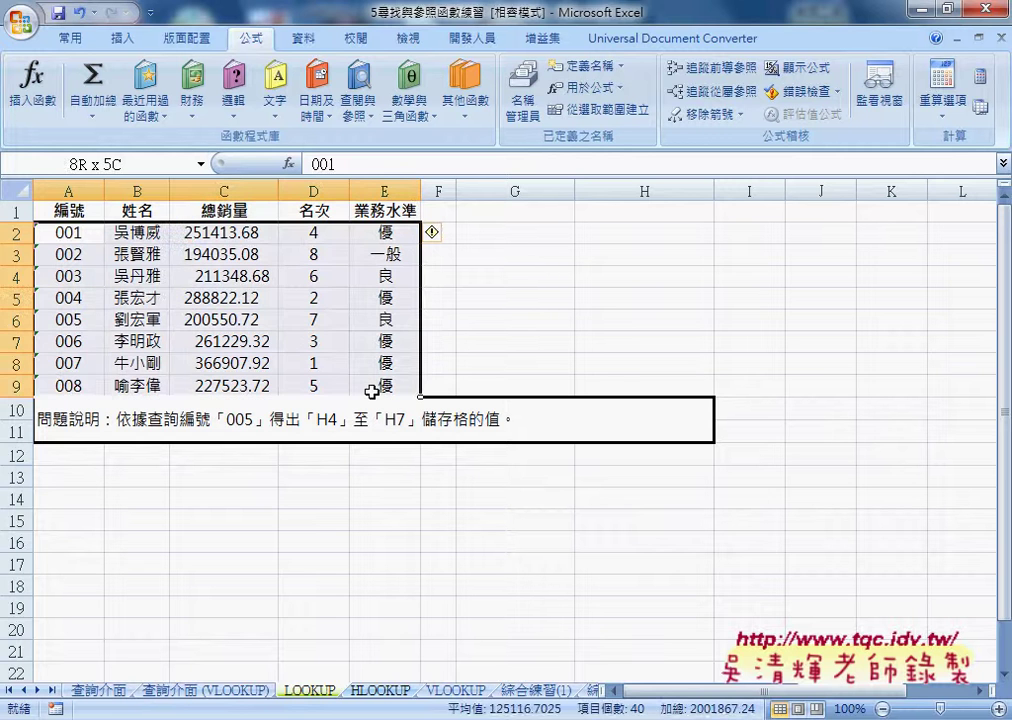
{"action": "left_click", "coordinate": [136, 164]}
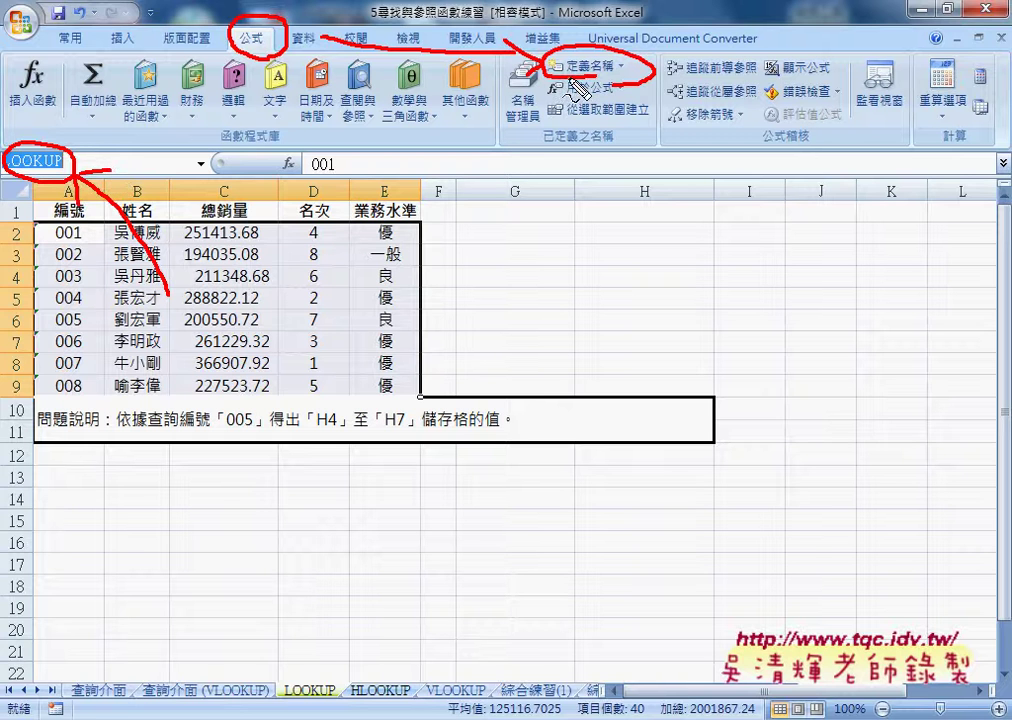
{"action": "key", "text": "Escape"}
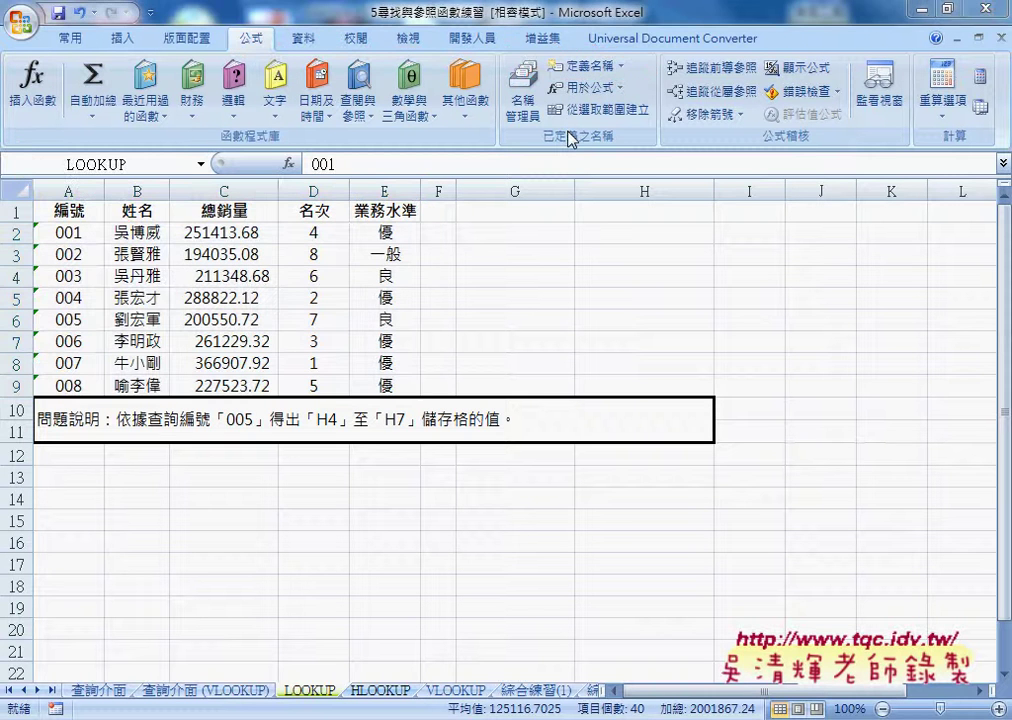
{"action": "left_click", "coordinate": [204, 697]}
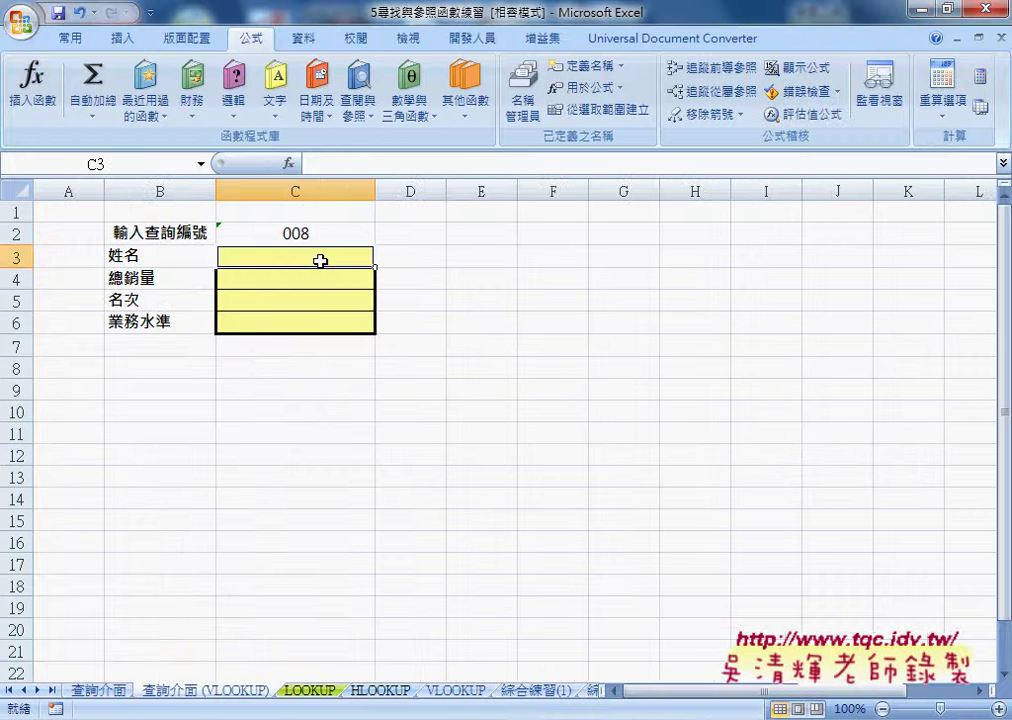
Step: Insert VLOOKUP into C3 from the 檢視與參照 category, opening its blank Function Arguments dialog
{"action": "left_click", "coordinate": [289, 163]}
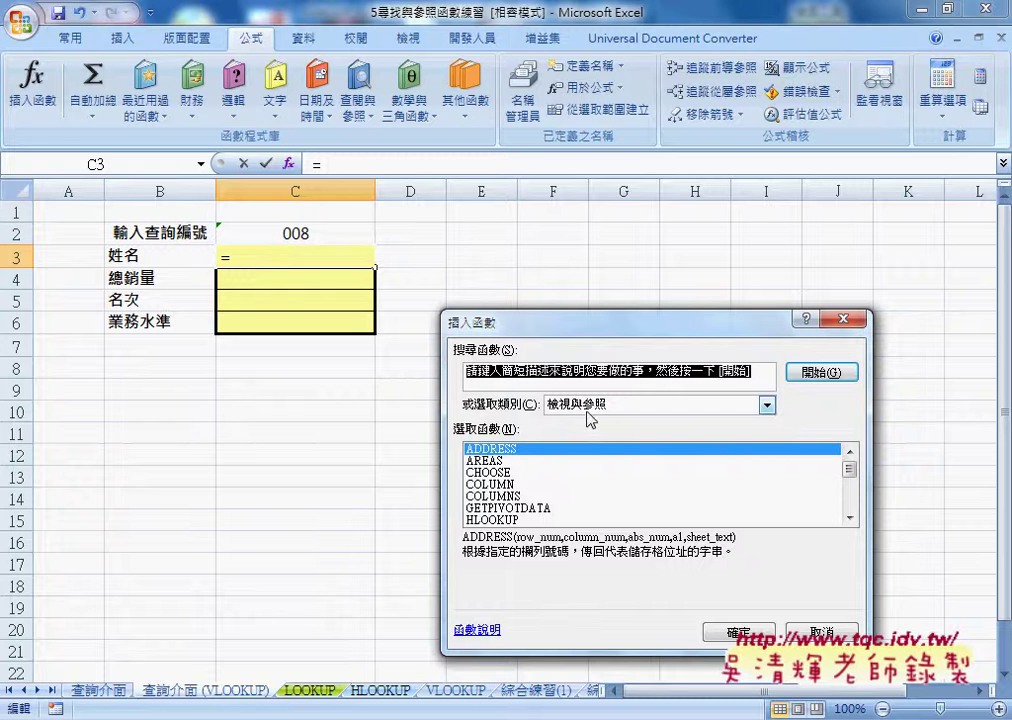
{"action": "left_click_drag", "start_coordinate": [848, 468], "coordinate": [849, 505]}
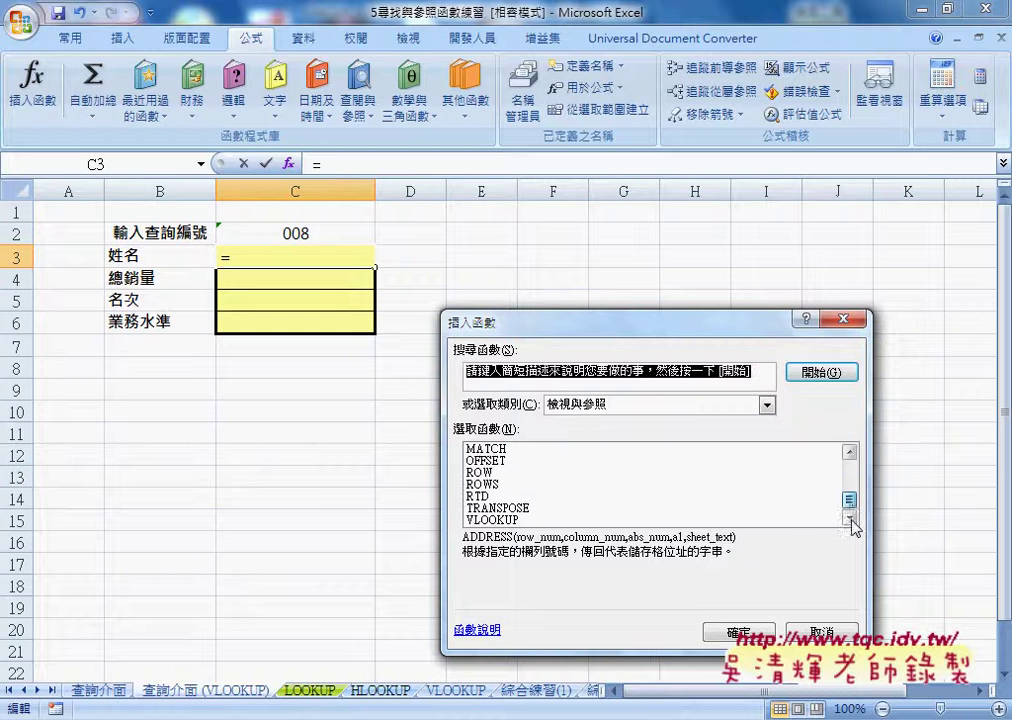
{"action": "left_click", "coordinate": [493, 520]}
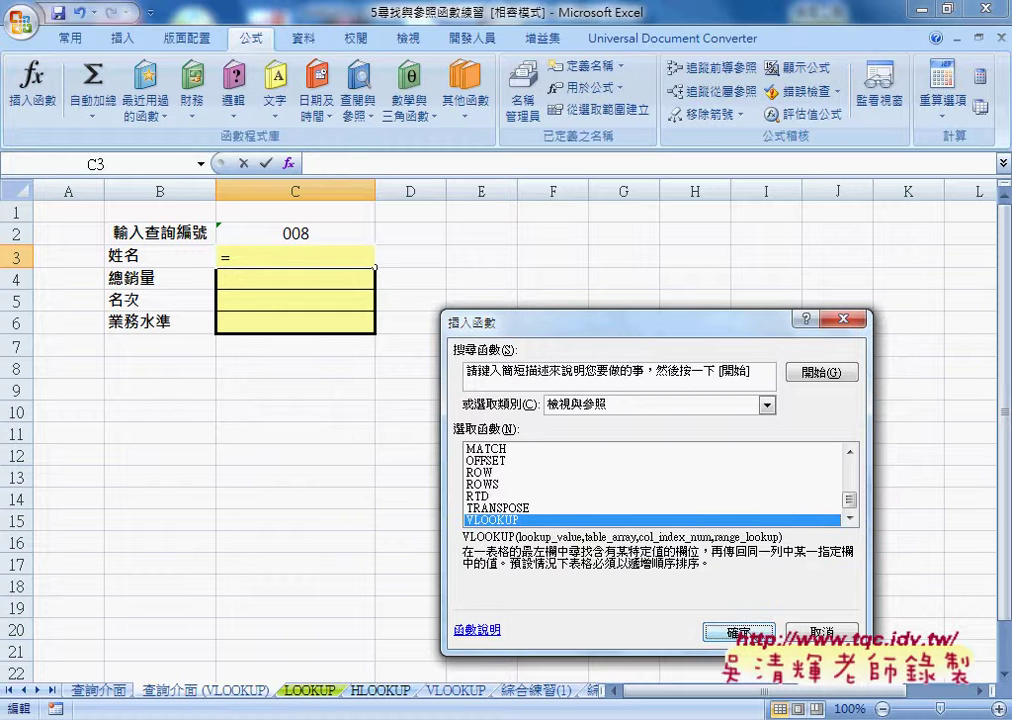
{"action": "key", "text": "Return"}
{"action": "left_click_drag", "start_coordinate": [681, 362], "coordinate": [736, 184]}
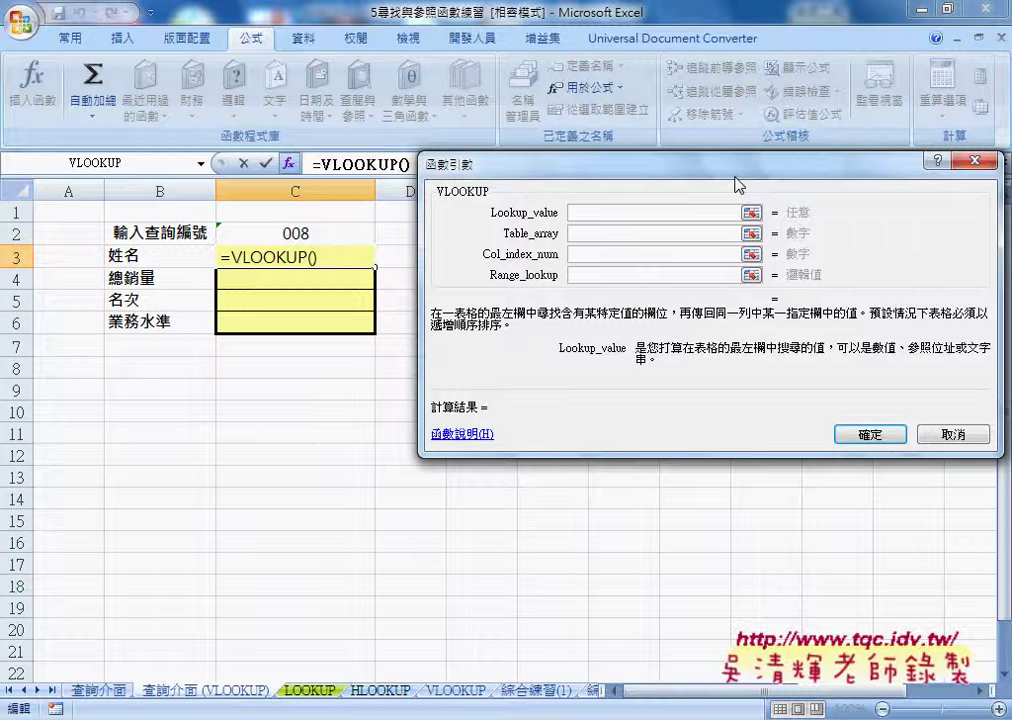
Step: Set Lookup_value to C2 and pick the defined name LOOKUP for Table_array via F3
{"action": "left_click", "coordinate": [316, 234]}
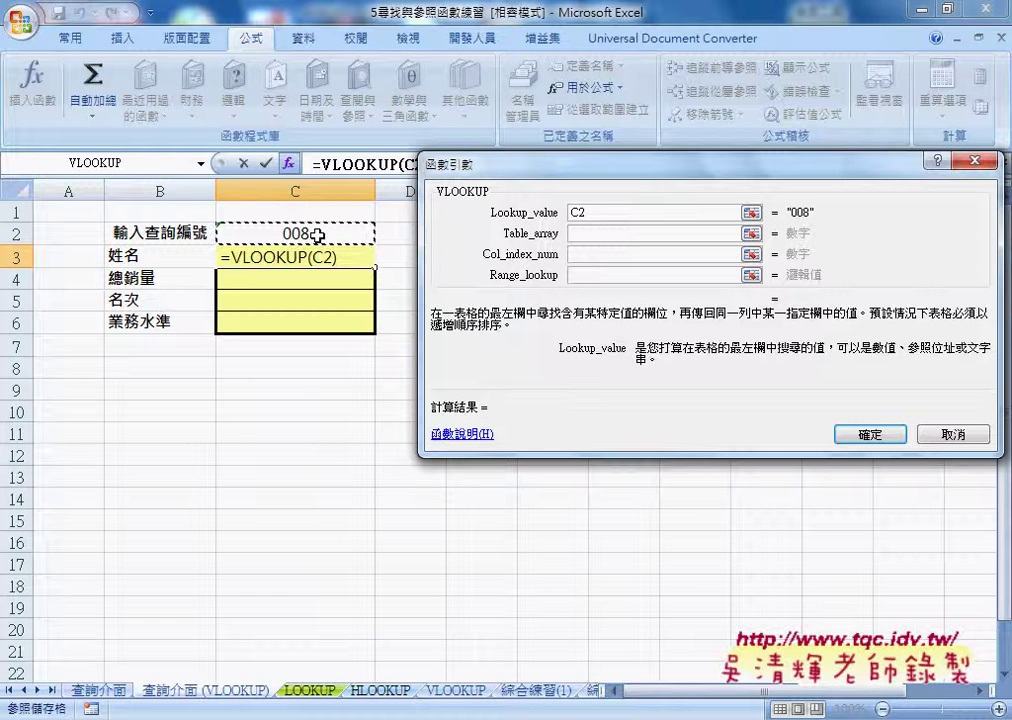
{"action": "left_click", "coordinate": [607, 233]}
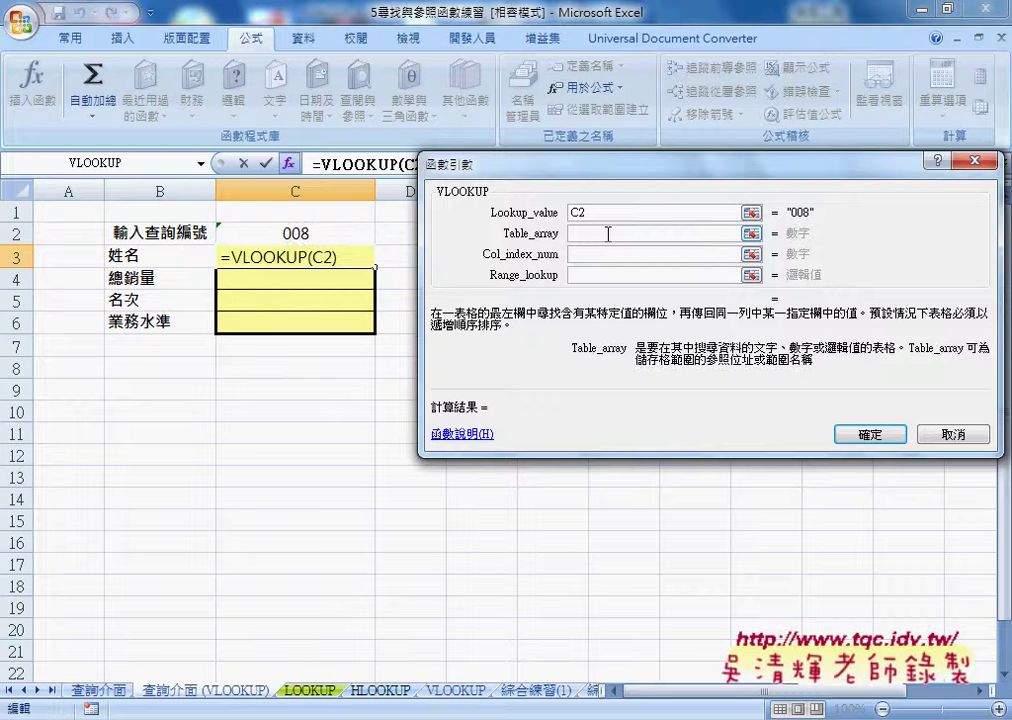
{"action": "key", "text": "F3"}
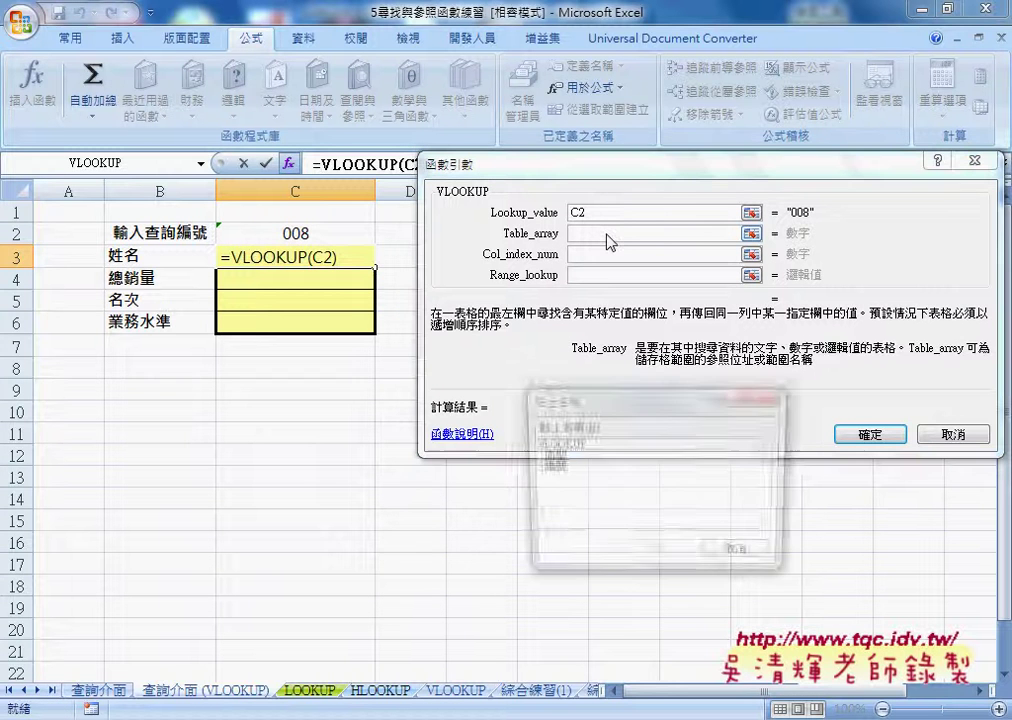
{"action": "left_click", "coordinate": [576, 444]}
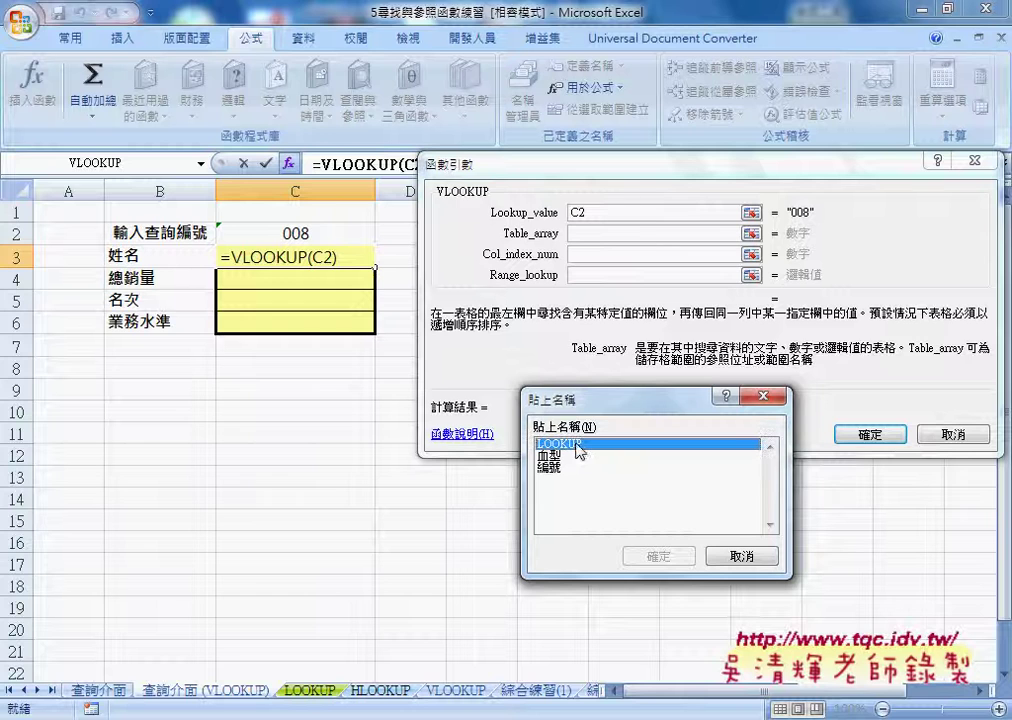